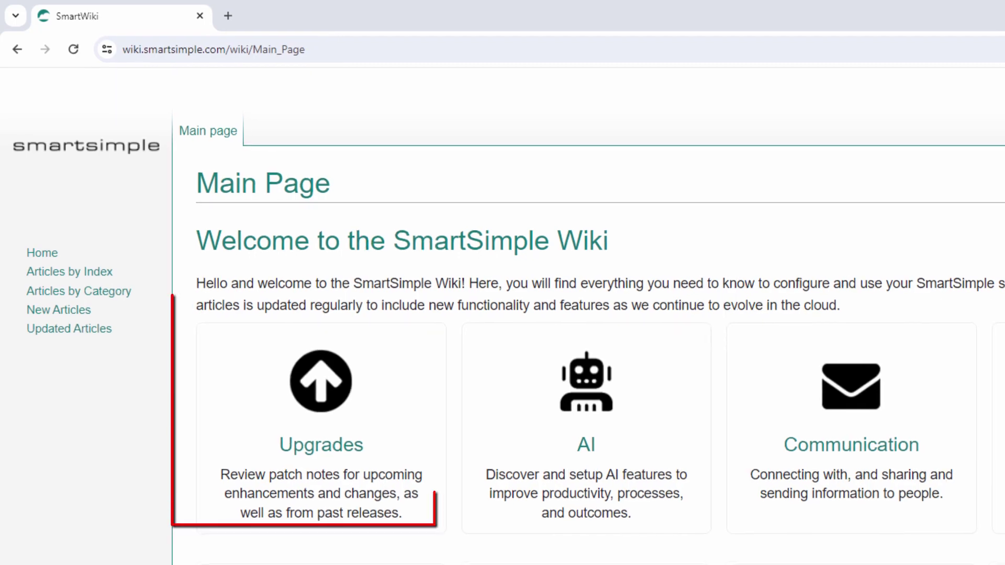
# - Open the Upgrades article and scroll to General Information and the Upcoming Upgrades Schedule
pyautogui.click(322, 448)
pyautogui.scroll(-4, 502, 314)
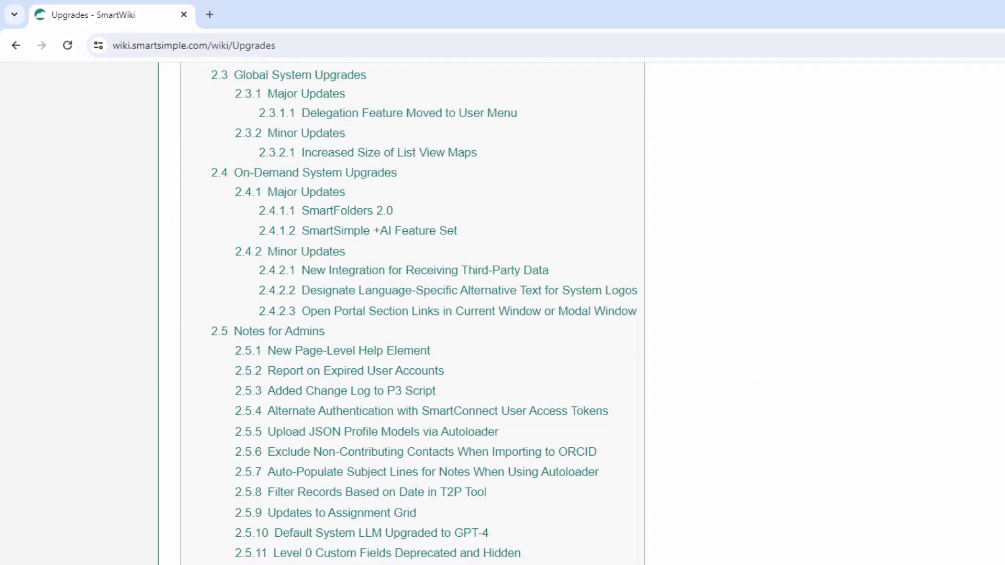
pyautogui.scroll(-5, 502, 314)
pyautogui.scroll(-2, 502, 314)
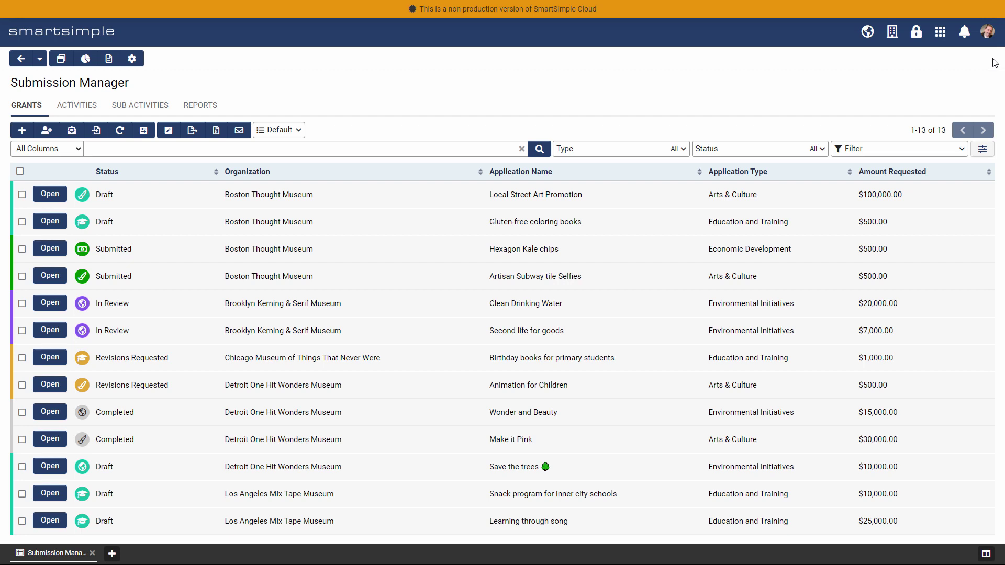
# - Open Delegation from the My Links list under the header avatar
pyautogui.click(989, 32)
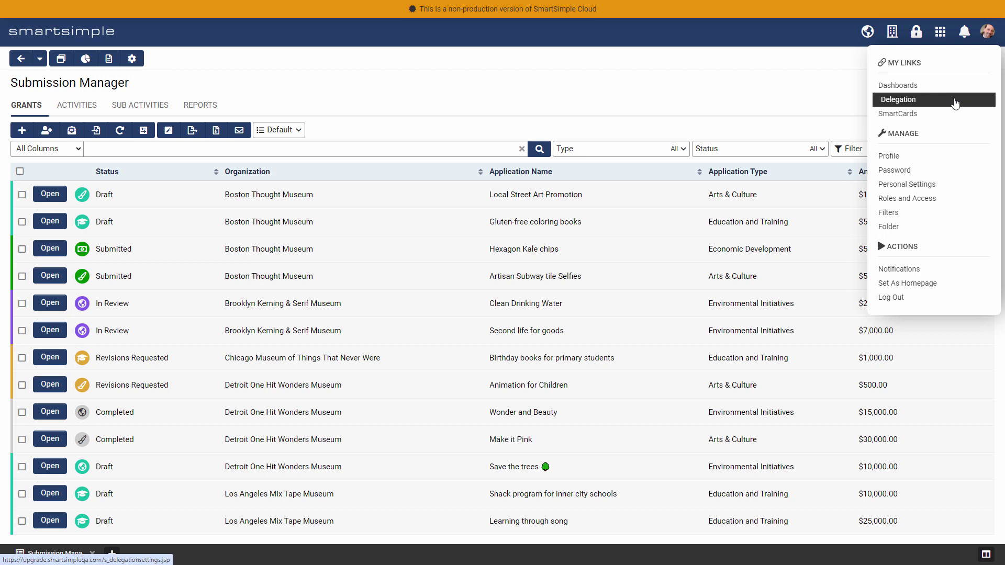
pyautogui.click(956, 104)
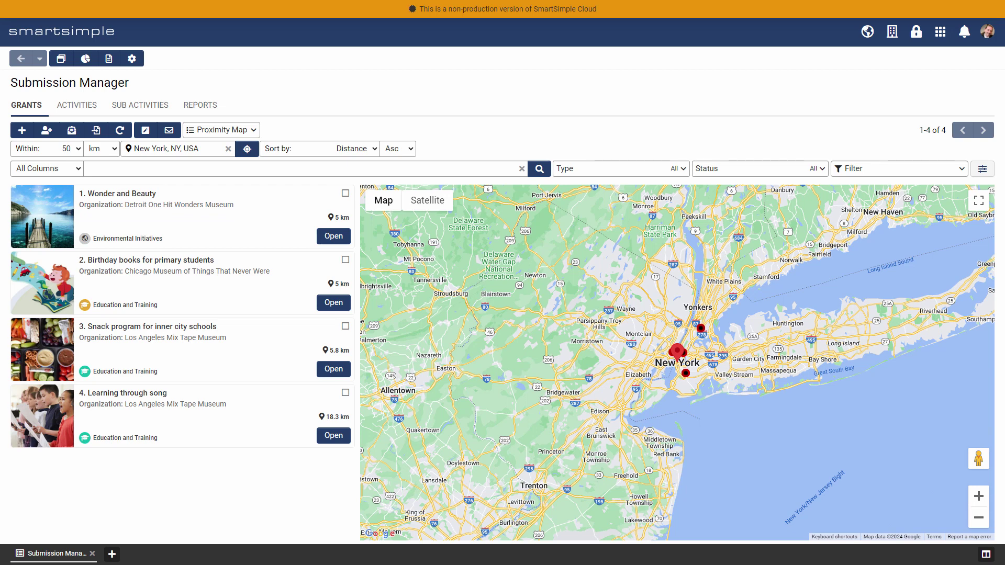
# - Show details of the Bronzes in the Bronx grant from its map marker
pyautogui.click(700, 330)
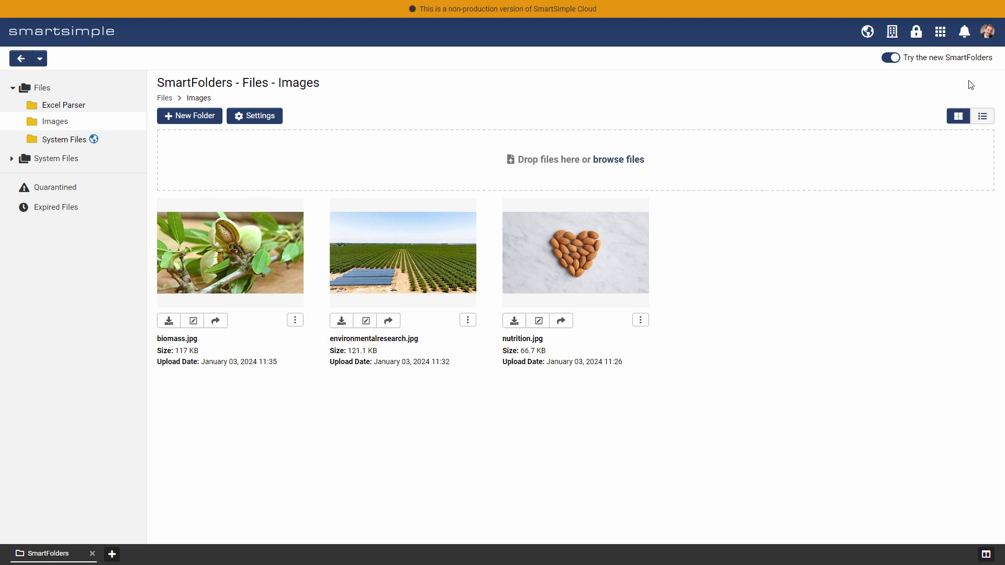
# - Switch the Images folder to List View, then try select-all and biomass.jpg's actions menu
pyautogui.click(983, 118)
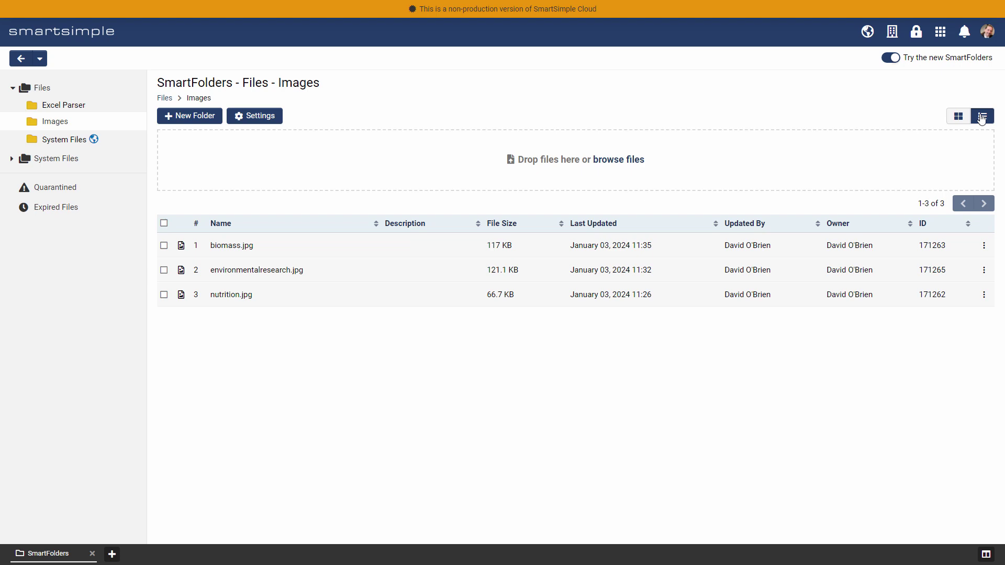
pyautogui.click(164, 225)
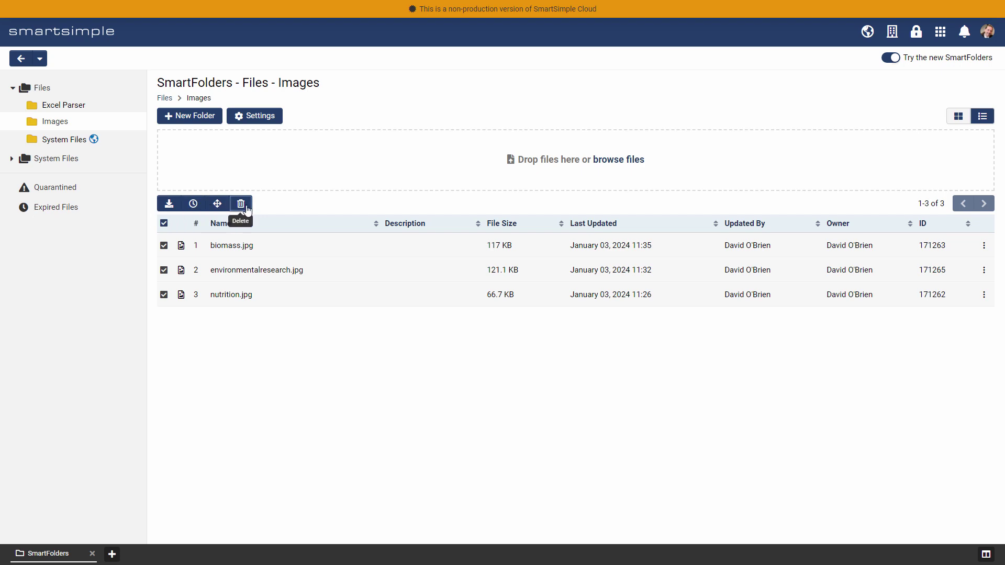
pyautogui.click(164, 223)
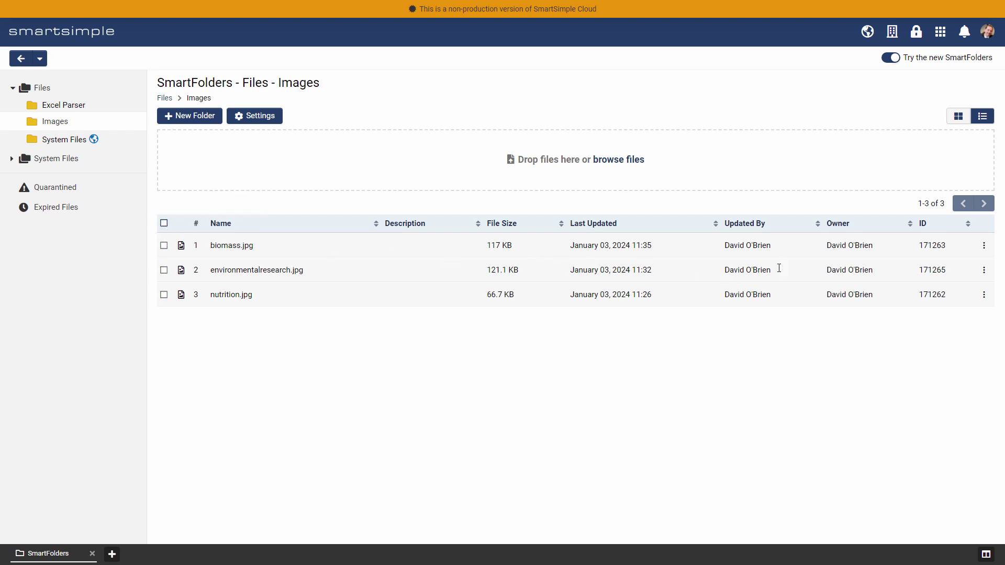
pyautogui.click(986, 247)
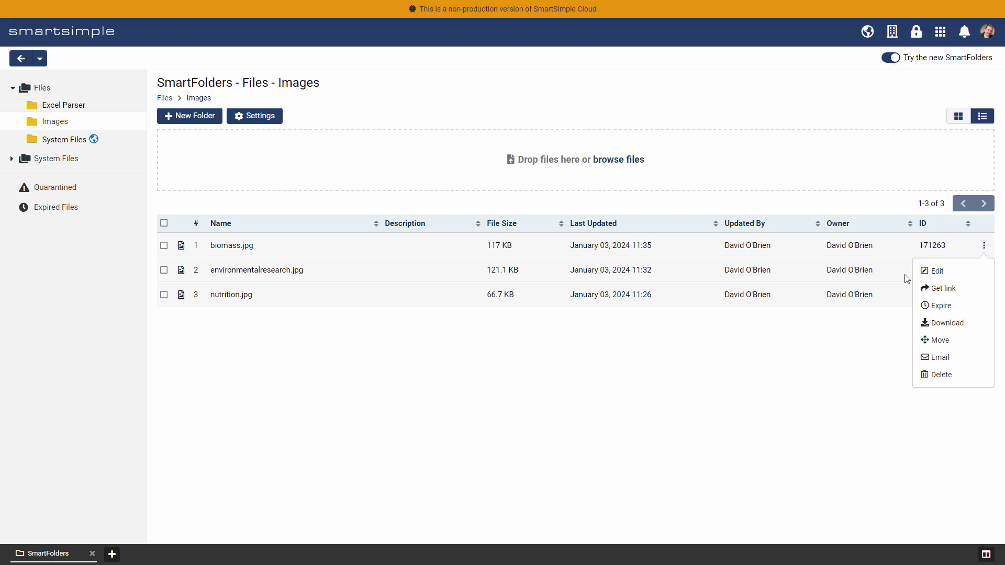
pyautogui.click(946, 414)
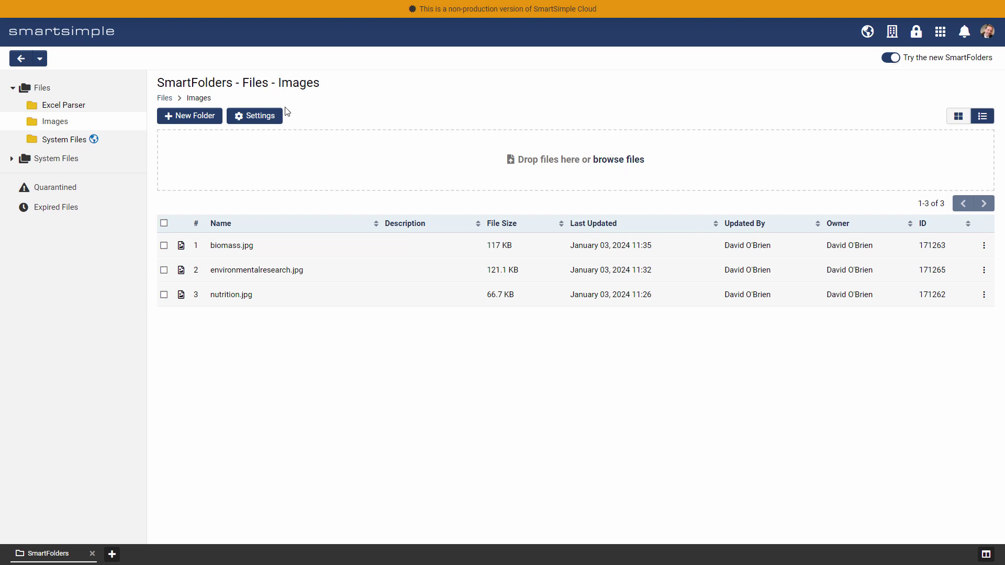
# - Open the top-level Files folder and try a name search for 'nut', then clear it
pyautogui.click(47, 93)
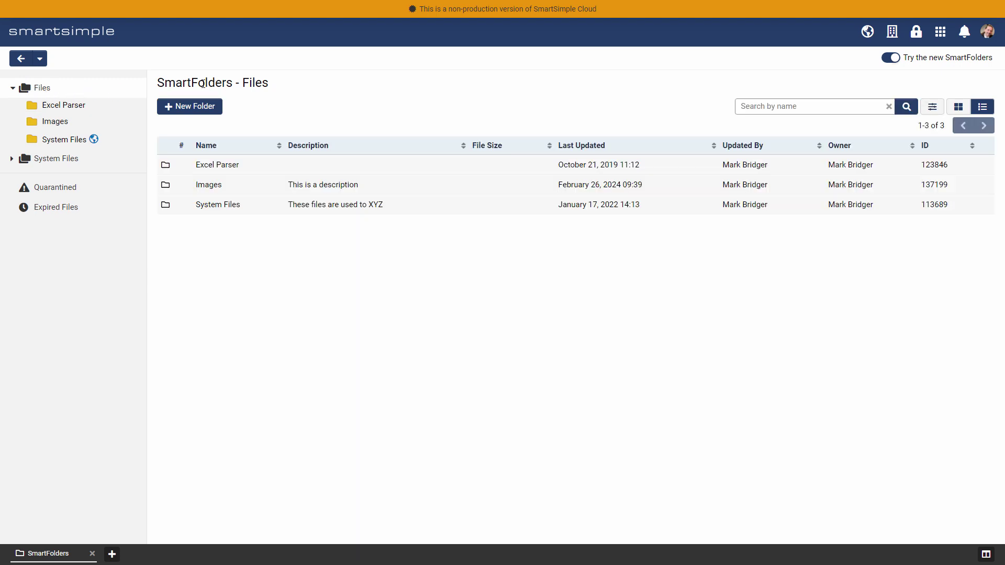
pyautogui.click(763, 106)
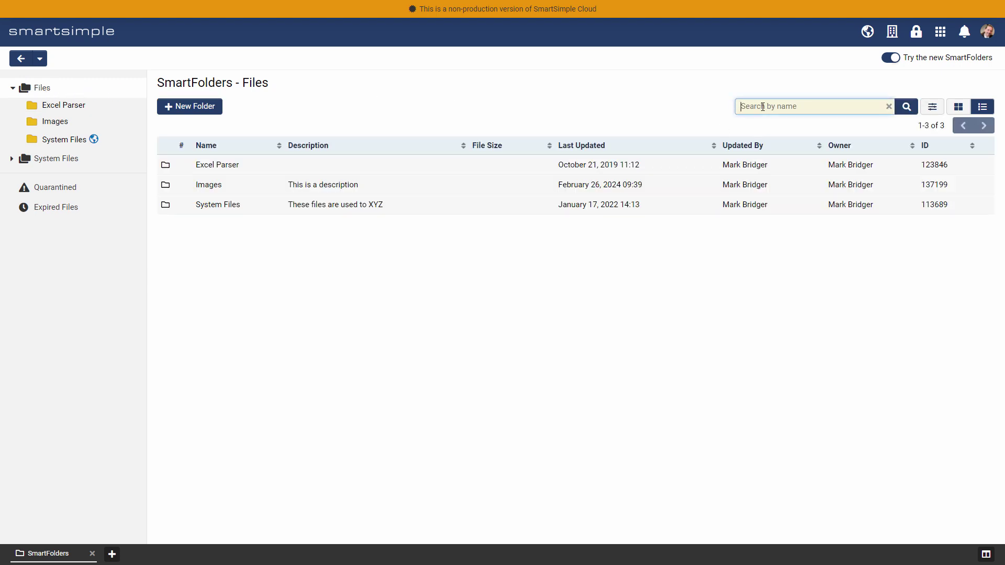
pyautogui.write('nut')
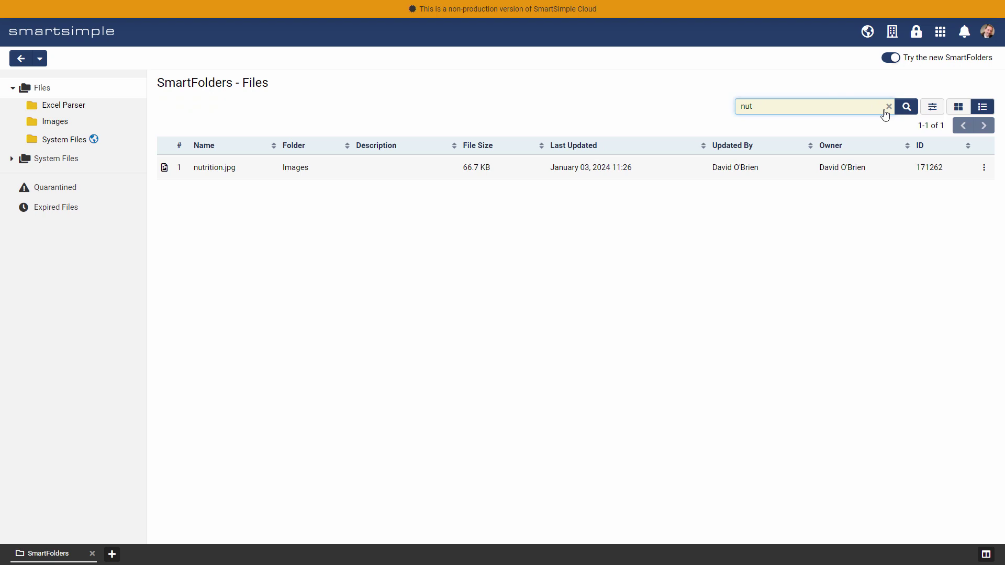
pyautogui.click(888, 106)
# - Run an Advanced Search for files named 'nut'
pyautogui.click(936, 109)
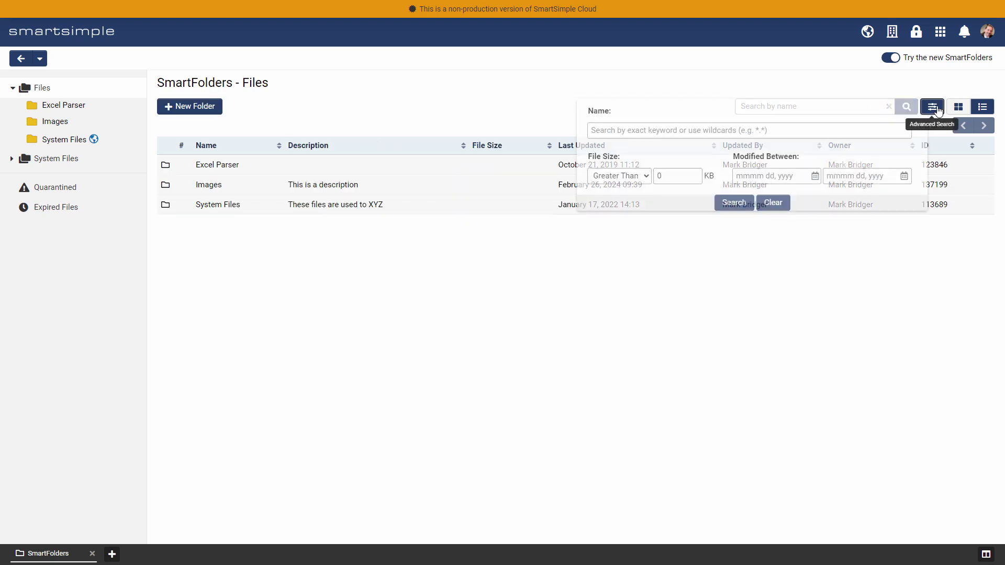
pyautogui.click(628, 133)
pyautogui.write('n')
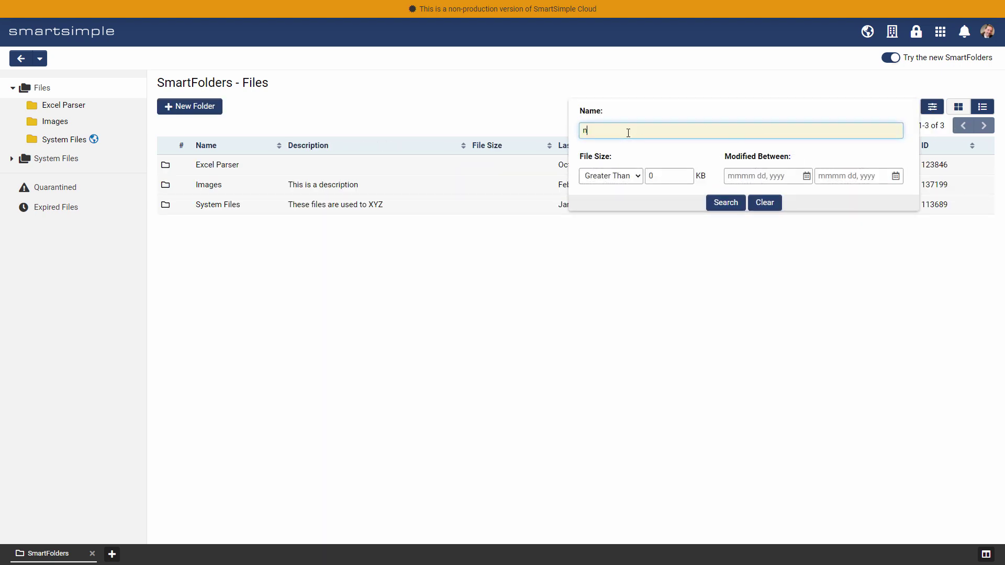
pyautogui.write('ut*')
pyautogui.click(731, 208)
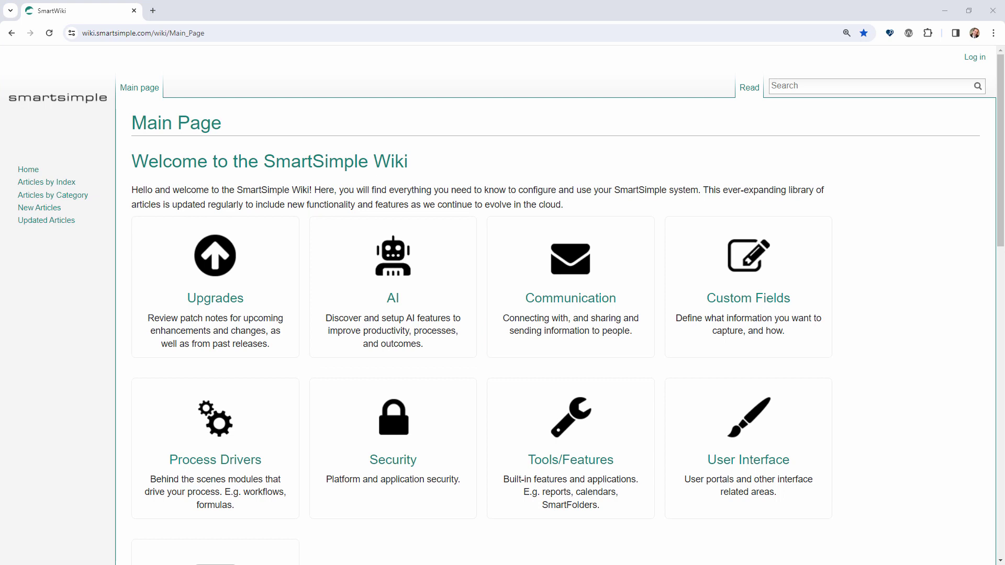
# - Open the AI article and scroll down to the OpenAI Syntax examples
pyautogui.click(397, 299)
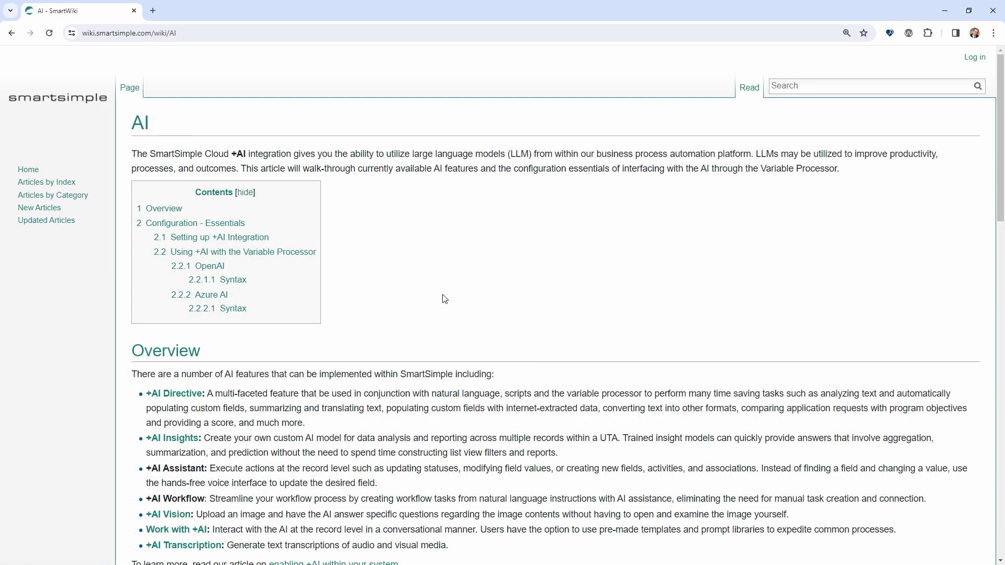
pyautogui.moveTo(1002, 204); pyautogui.dragTo(1001, 421)
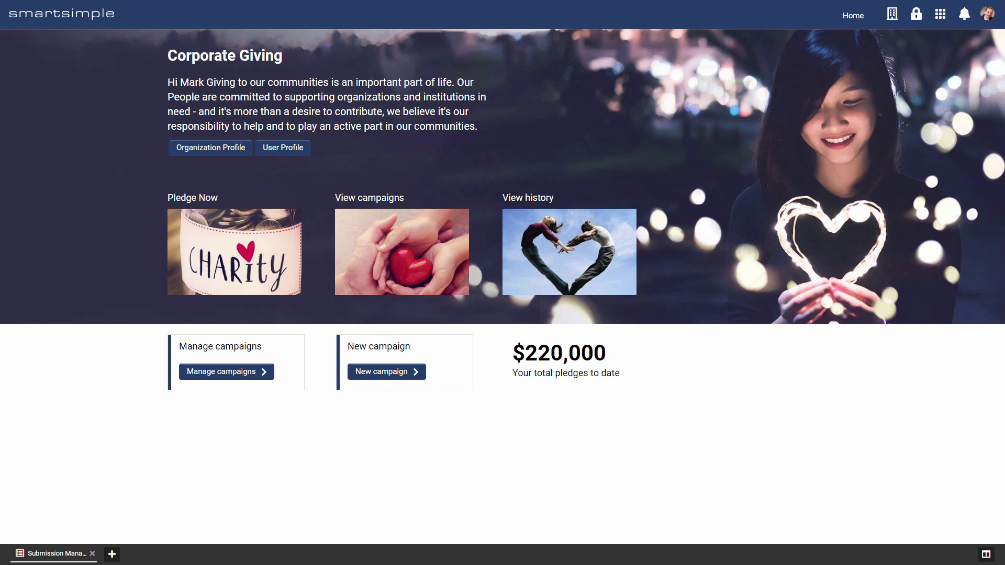
# - View the Organization Profile, return to the Corporate Giving home, then open the User Profile
pyautogui.click(203, 149)
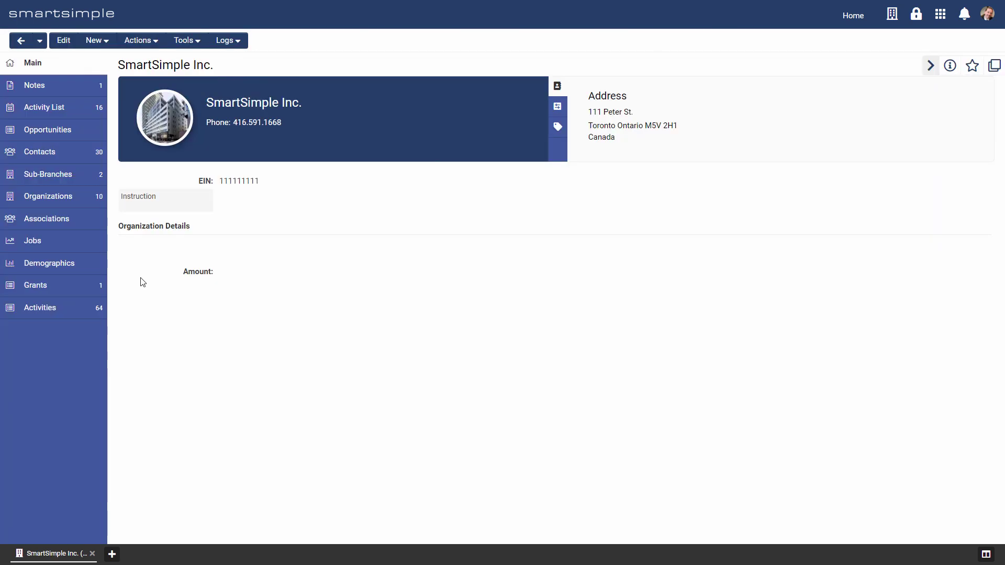
pyautogui.click(854, 17)
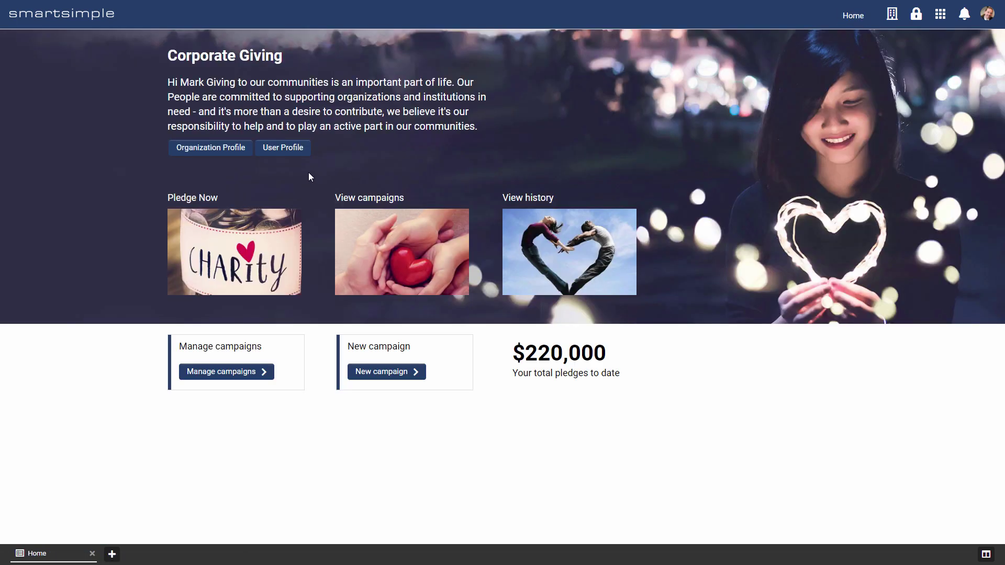
pyautogui.click(297, 150)
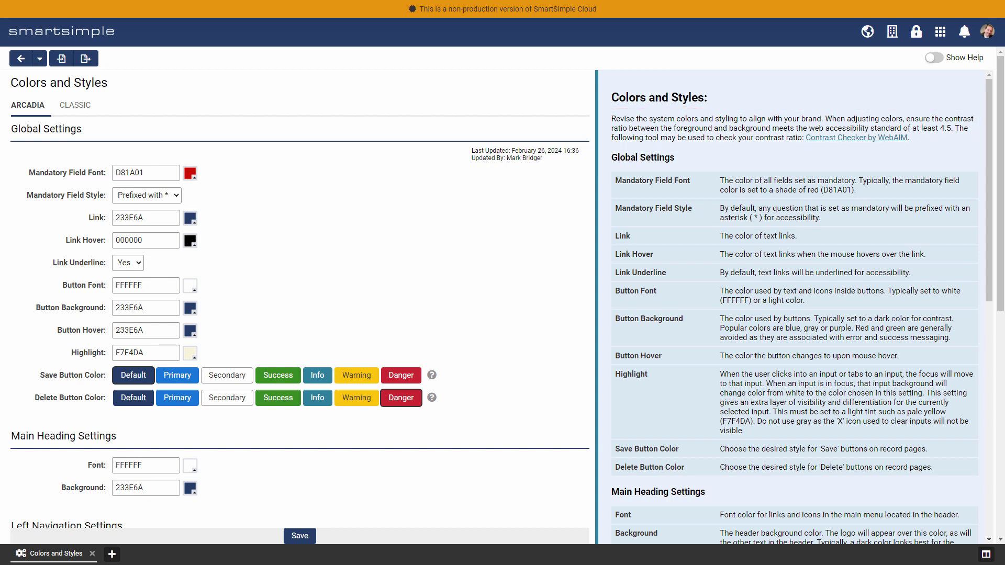
# - Open the colour picker for the Highlight setting, currently F7F4DA
pyautogui.click(162, 355)
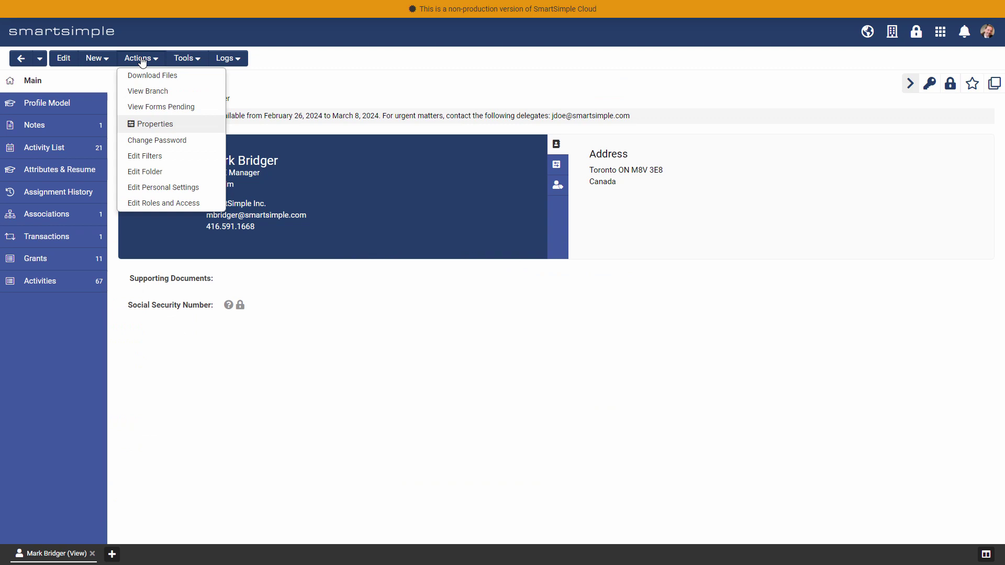
# - Choose Edit Roles and Access from the user profile's Actions menu
pyautogui.click(170, 208)
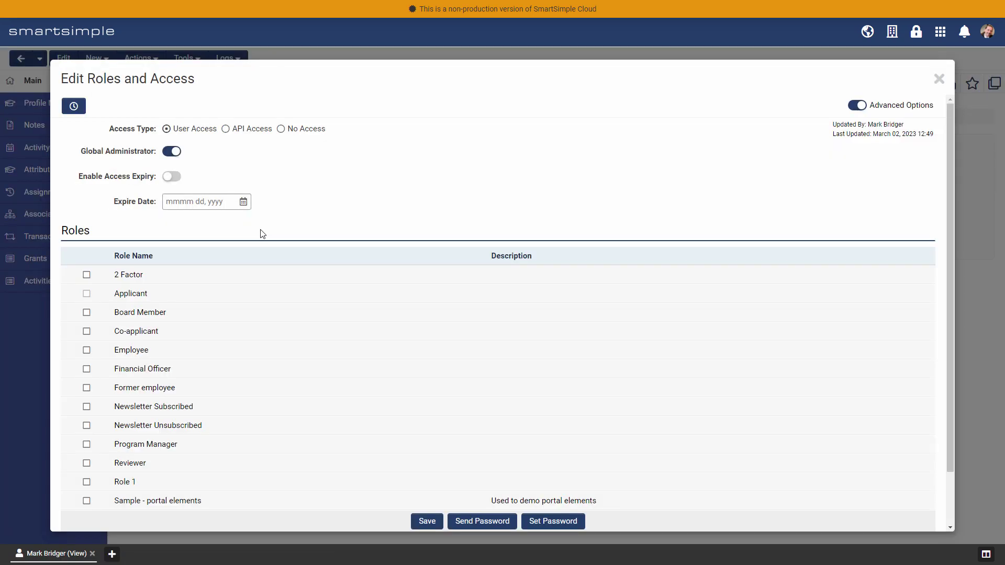